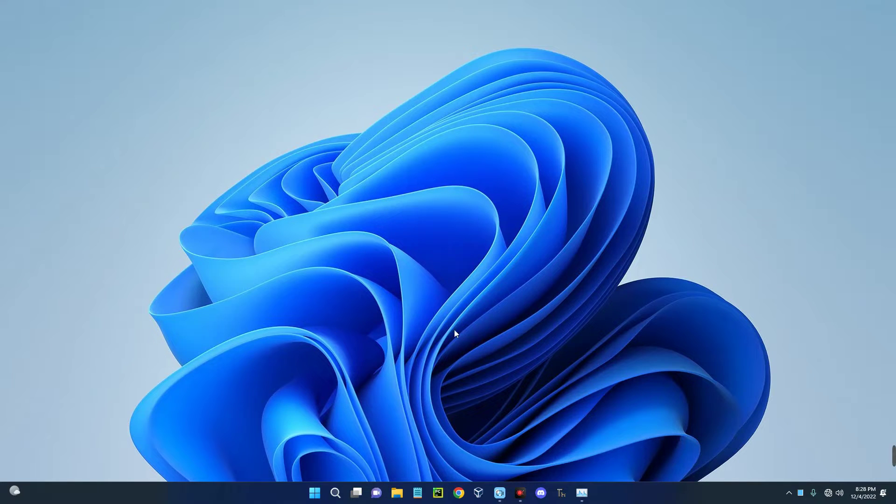
Step: Play and pause the Movavi project preview, then show the desktop
left_click(500, 493)
left_click(61, 351)
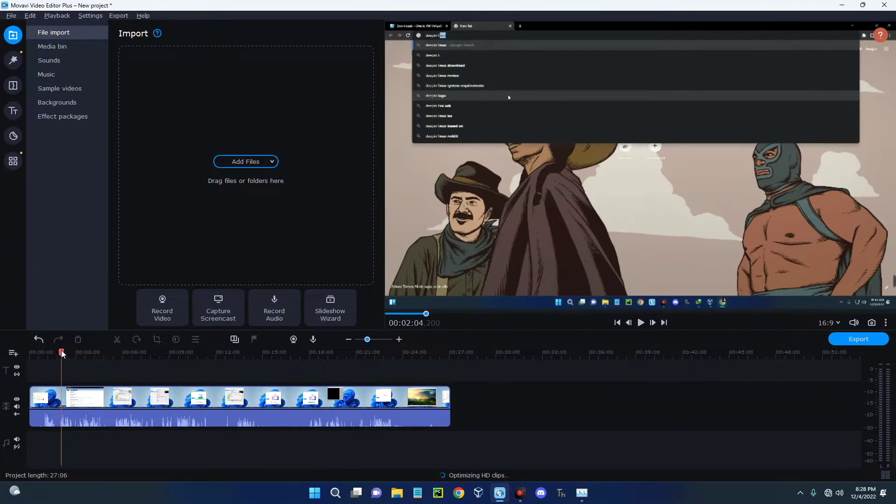
key("space")
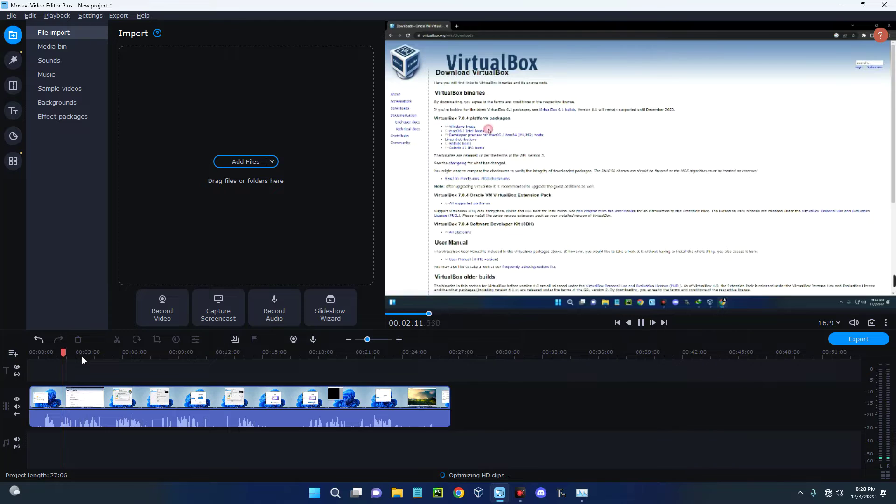
key("space")
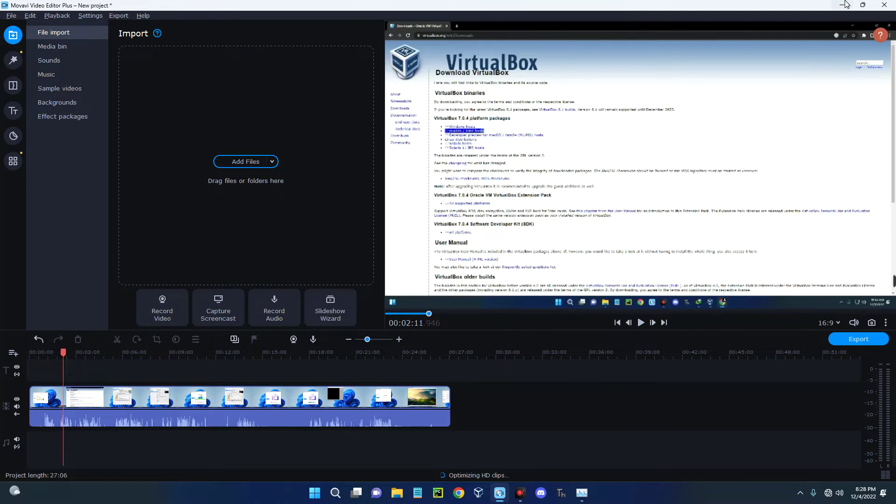
left_click(844, 5)
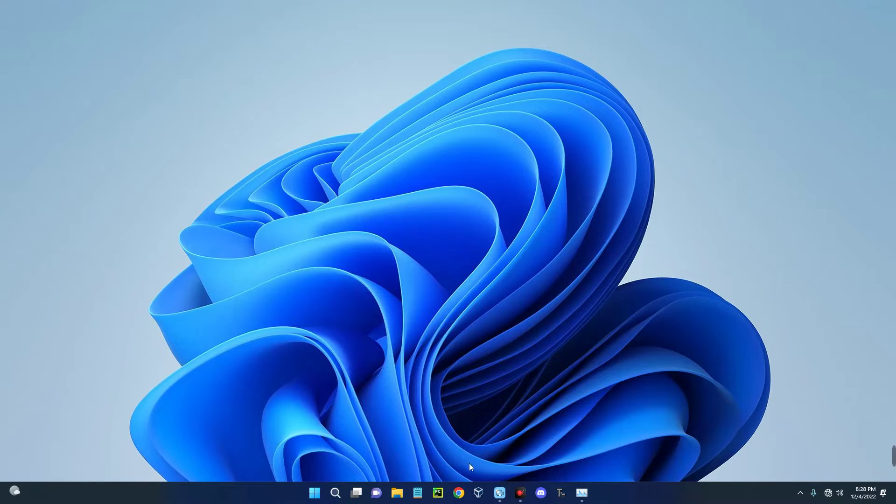
Step: Go to dll-files.com in Chrome and search for resampledmo
left_click(459, 493)
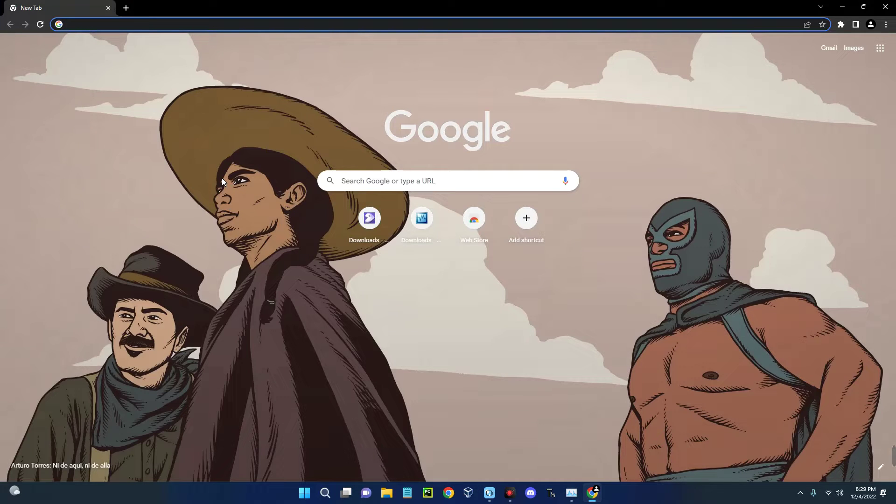
type("dll-")
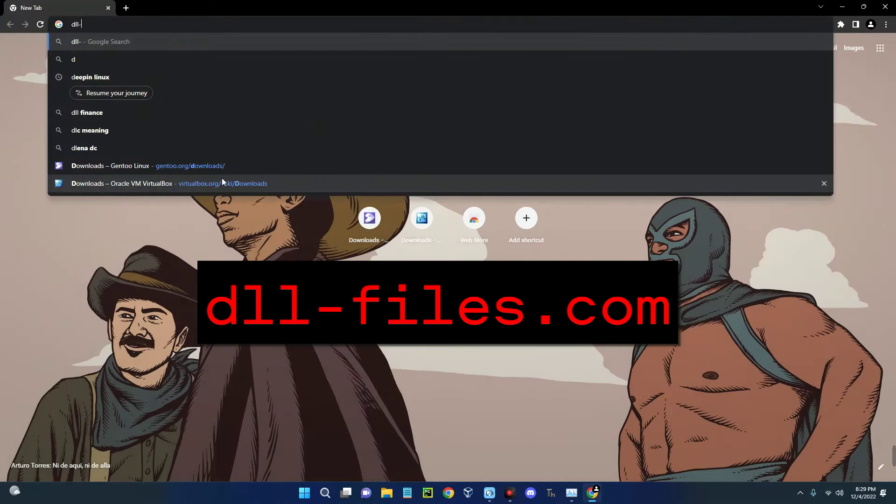
type("files.com")
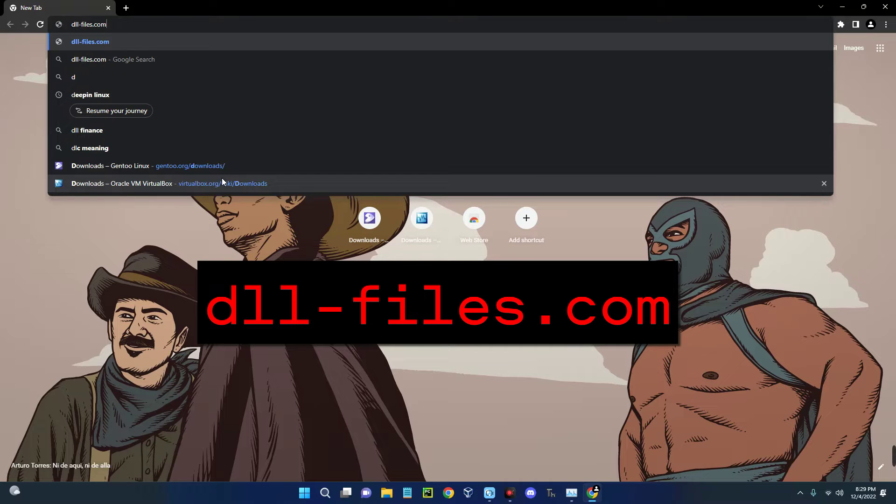
key("Return")
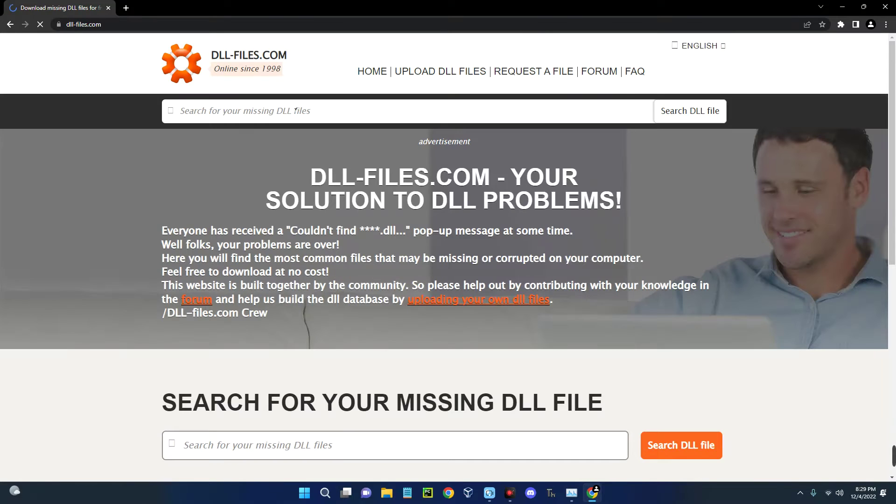
scroll(295, 137, "down", 3)
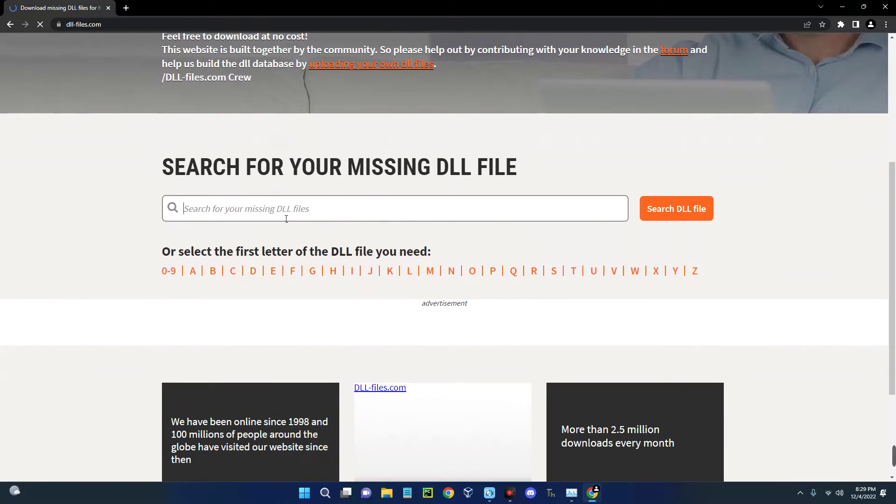
type("resampled")
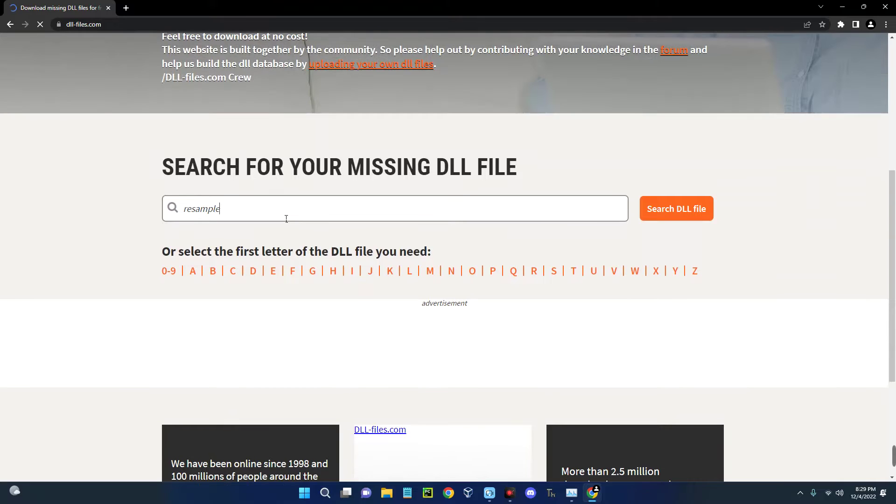
type("mo")
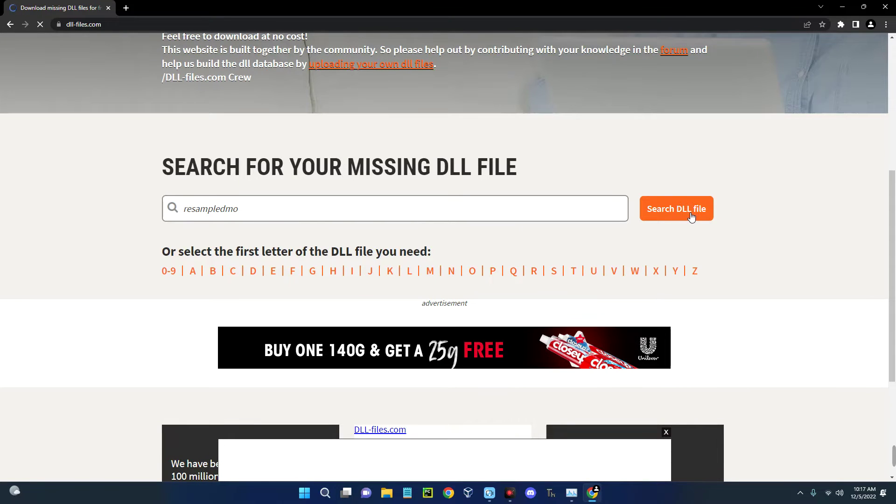
left_click(690, 215)
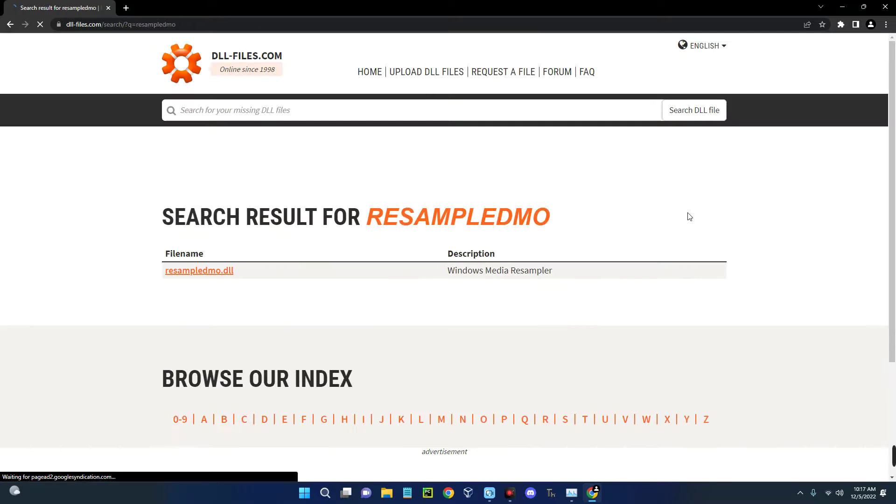
scroll(285, 292, "down", 1)
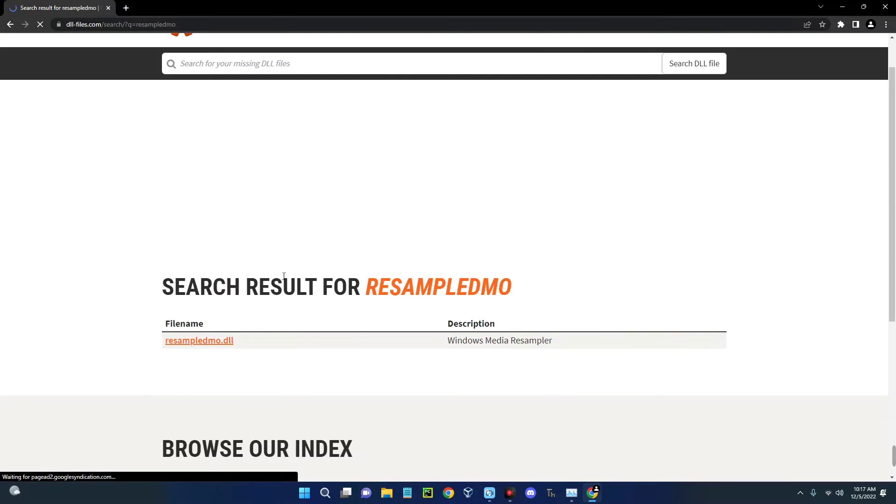
scroll(243, 295, "down", 2)
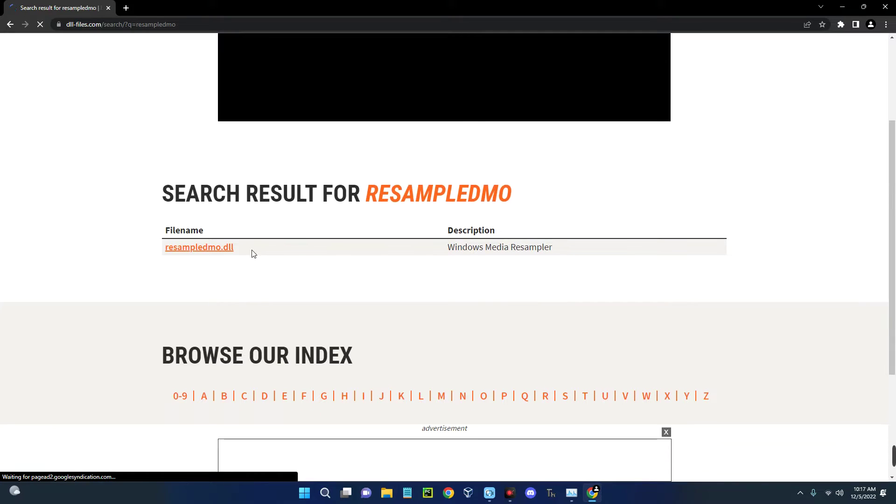
Step: Open the resampledmo.dll (Windows Media Resampler) page from the search results
left_click_drag(447, 251, 558, 253)
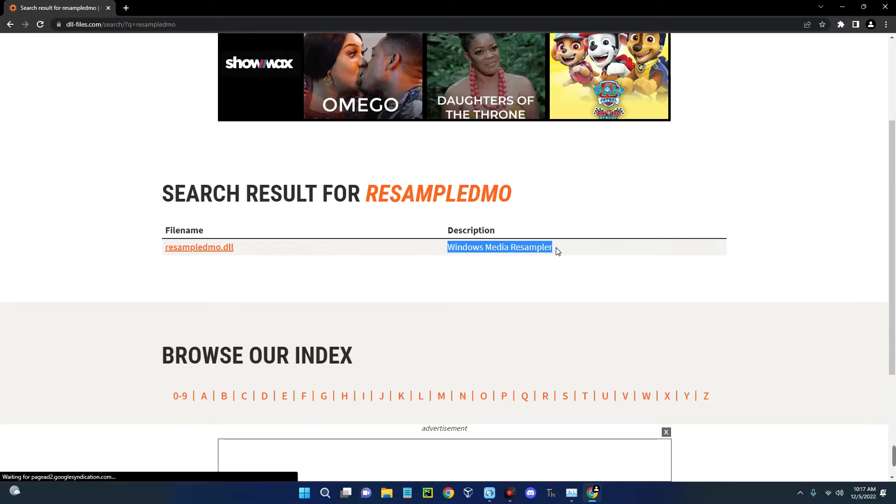
left_click(259, 250)
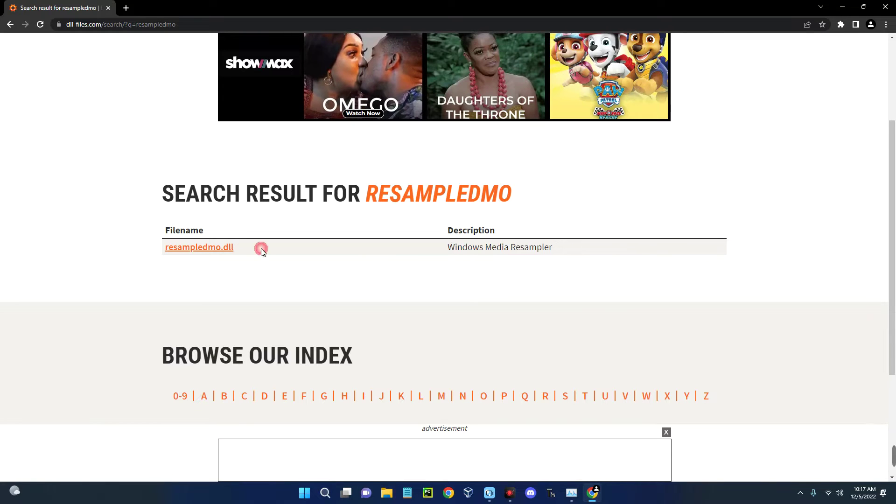
left_click(210, 253)
Step: Dismiss the ad and compare the 32-bit and 64-bit 11.0.6001.7000 resampledmo.dll versions
left_click(471, 316)
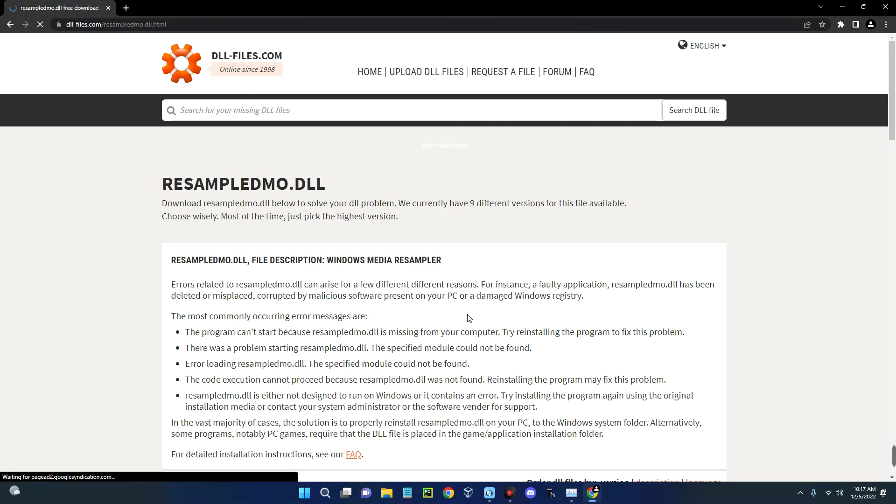
scroll(174, 267, "down", 6)
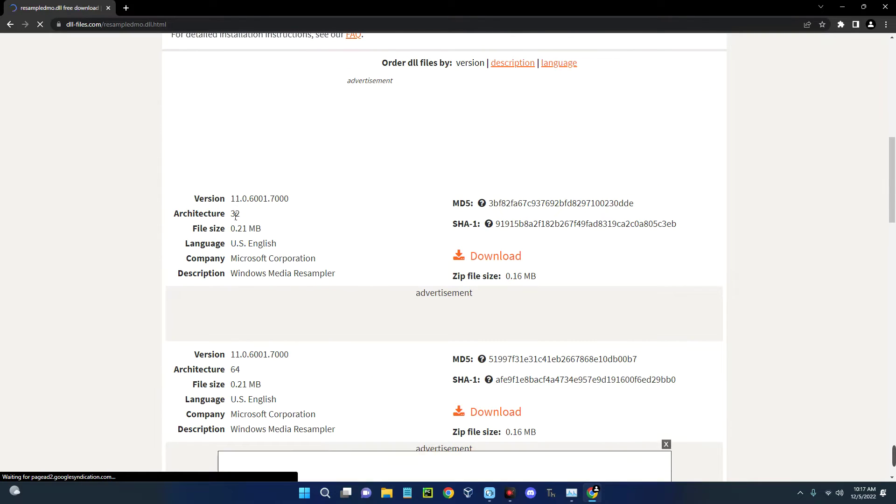
double_click(235, 215)
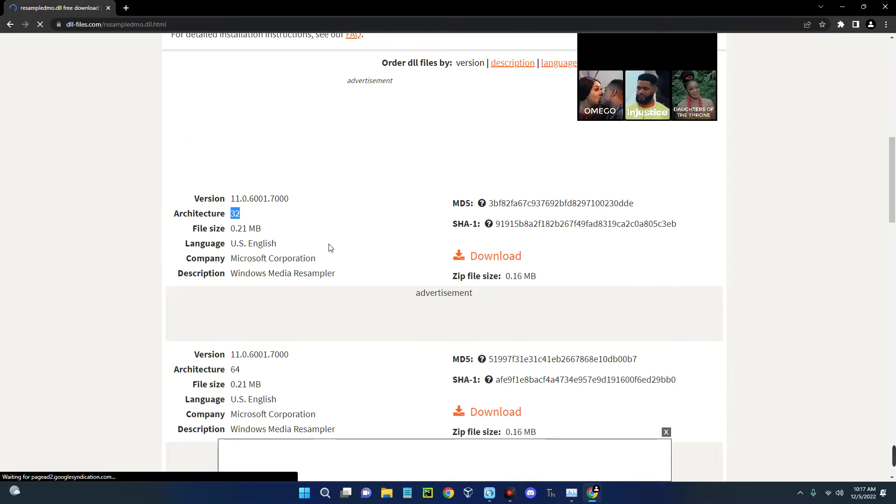
scroll(329, 247, "down", 3)
double_click(236, 183)
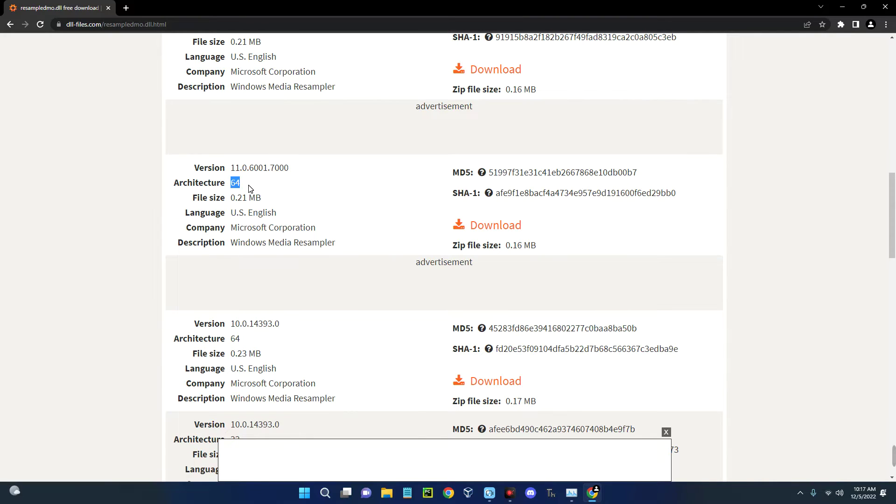
scroll(261, 209, "up", 1)
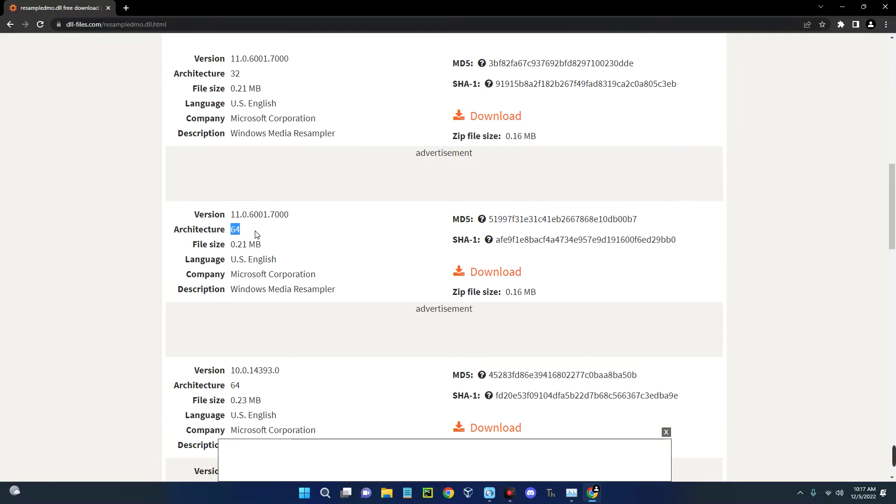
left_click(325, 493)
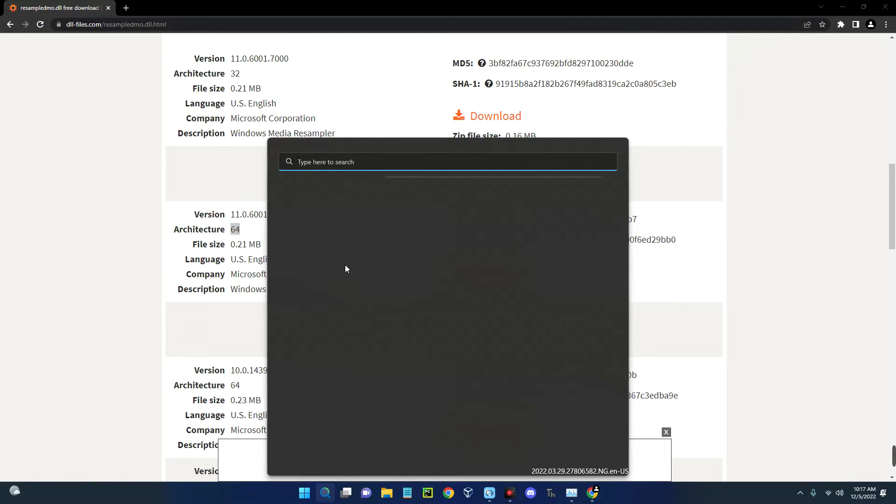
type("about")
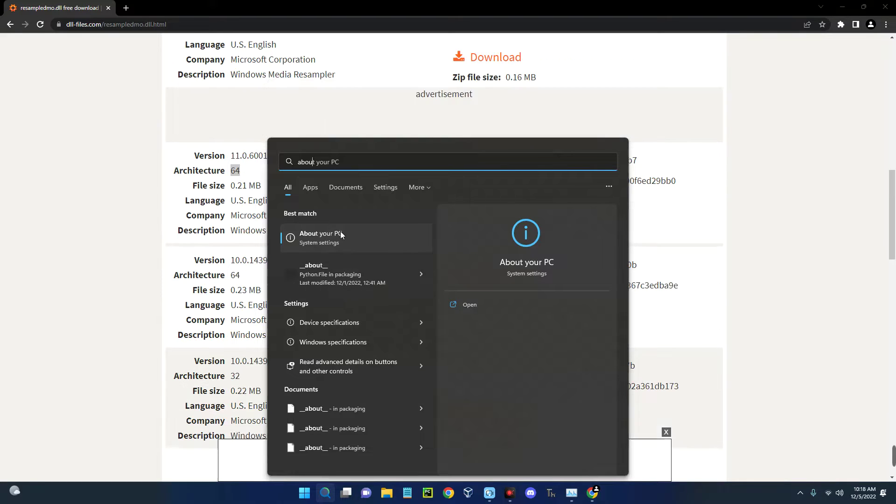
Step: Confirm in About your PC that the system is 64-bit on x64, then close Settings
left_click(340, 232)
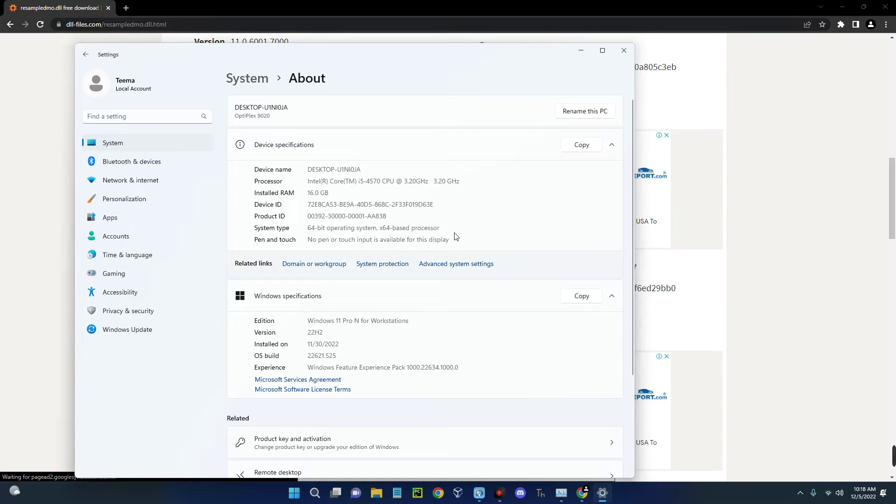
left_click(624, 51)
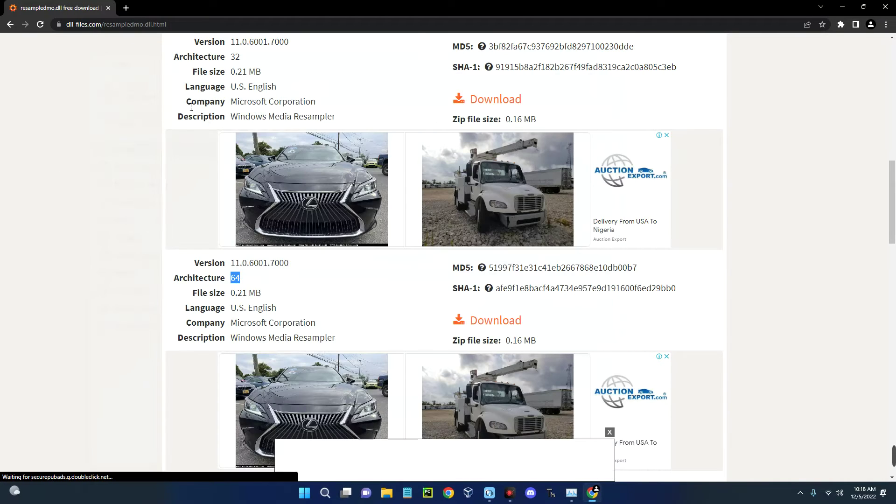
scroll(191, 106, "up", 3)
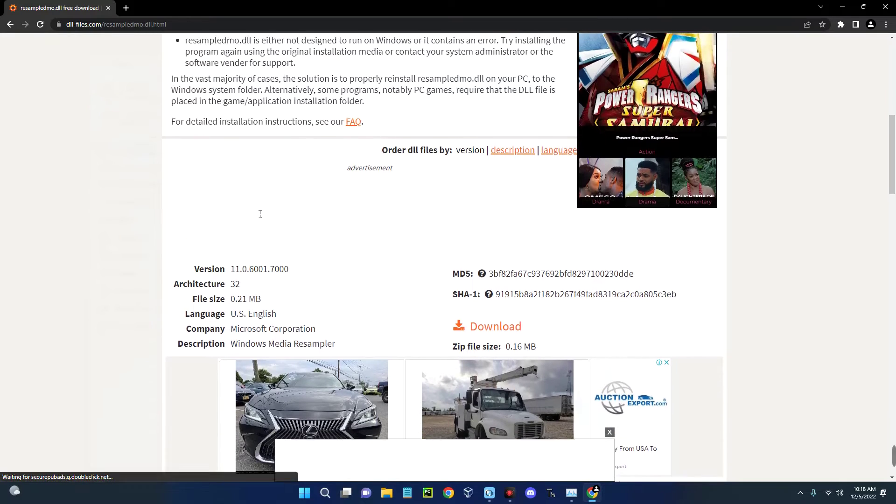
scroll(260, 213, "down", 1)
mouse_move(232, 197)
left_mouse_down()
mouse_move(264, 199)
mouse_move(238, 197)
left_mouse_up()
scroll(264, 199, "down", 2)
scroll(259, 198, "down", 1)
Step: Download the 64-bit resampledmo.dll as resampledmo.zip and open its Downloads\Compressed folder
left_click(242, 195)
left_click(481, 231)
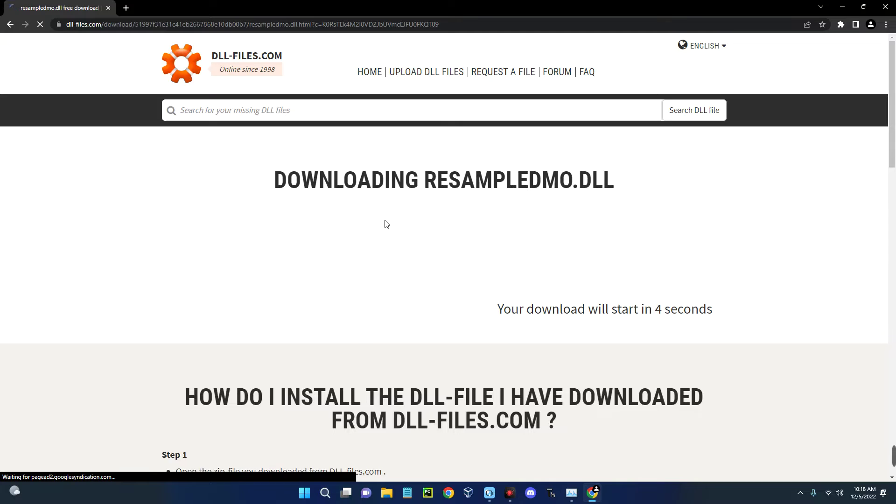
scroll(386, 224, "down", 2)
scroll(386, 224, "up", 1)
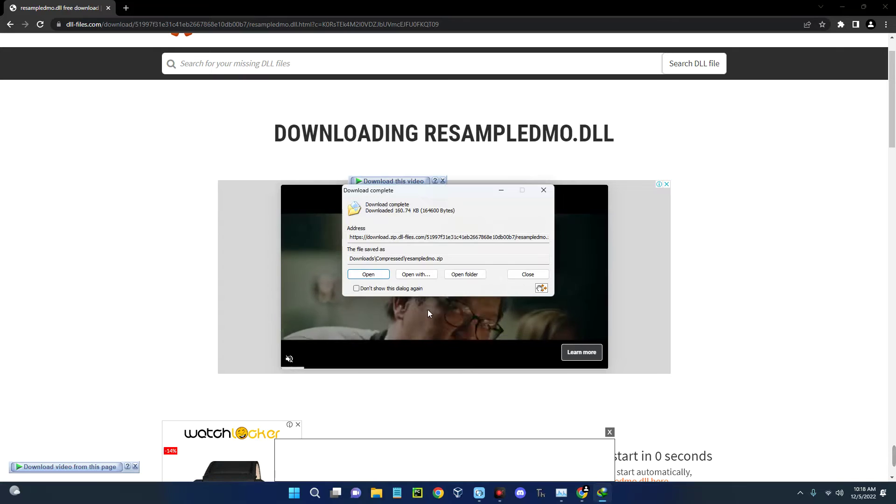
left_click(464, 275)
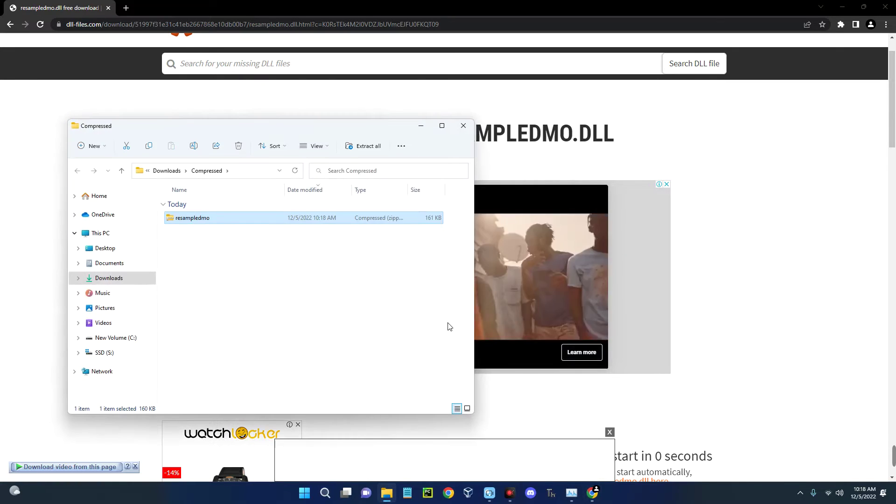
Step: Maximize the Compressed folder window, open resampledmo.zip and copy RESAMPLEDMO.DLL
left_click(842, 7)
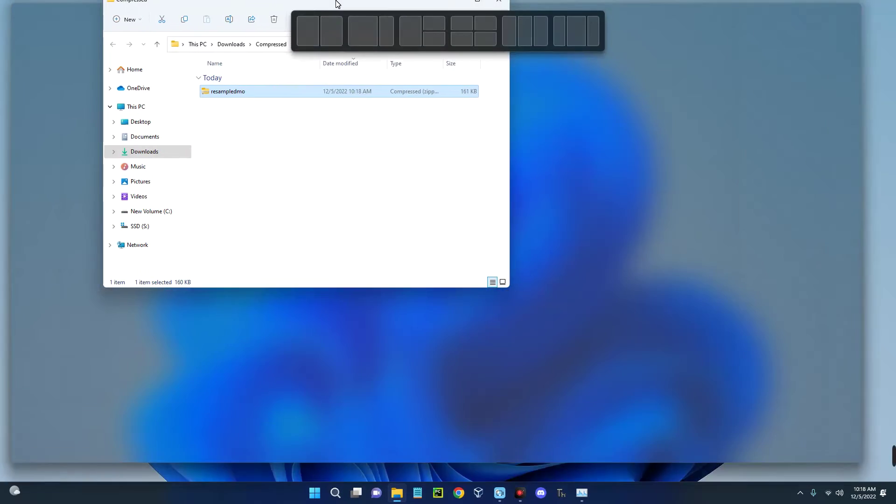
left_click_drag(302, 129, 336, 2)
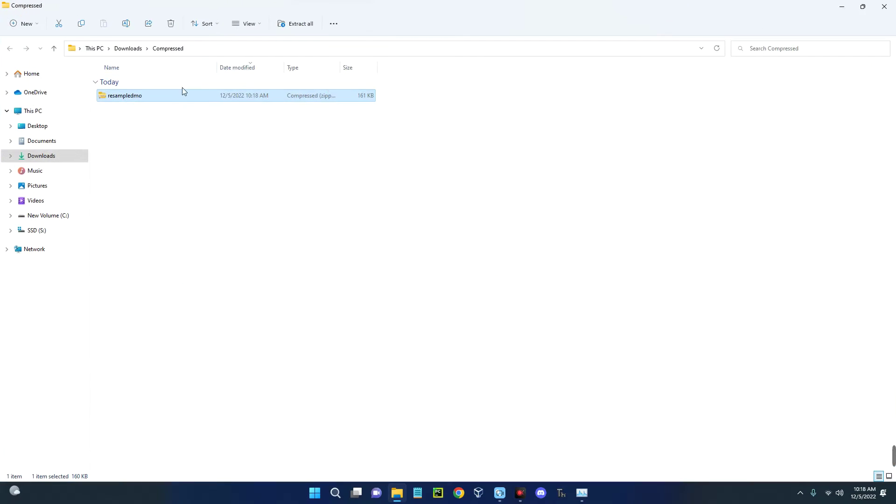
double_click(179, 102)
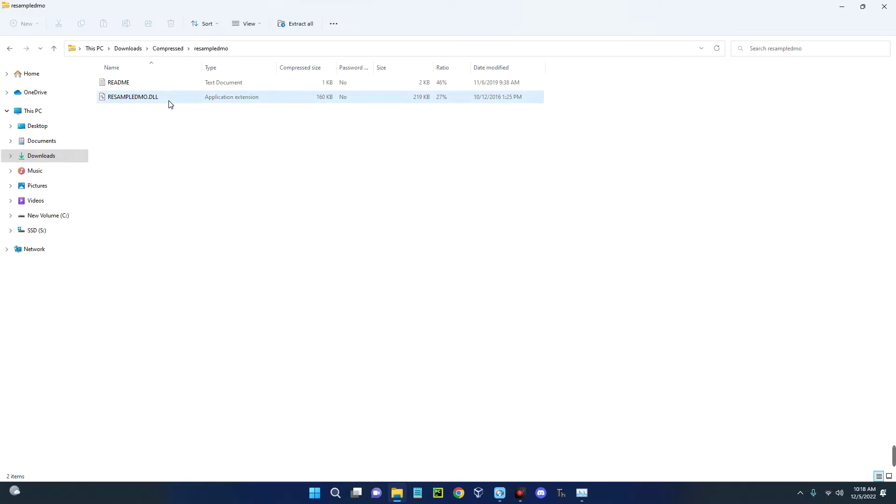
left_click(168, 102)
right_click(188, 98)
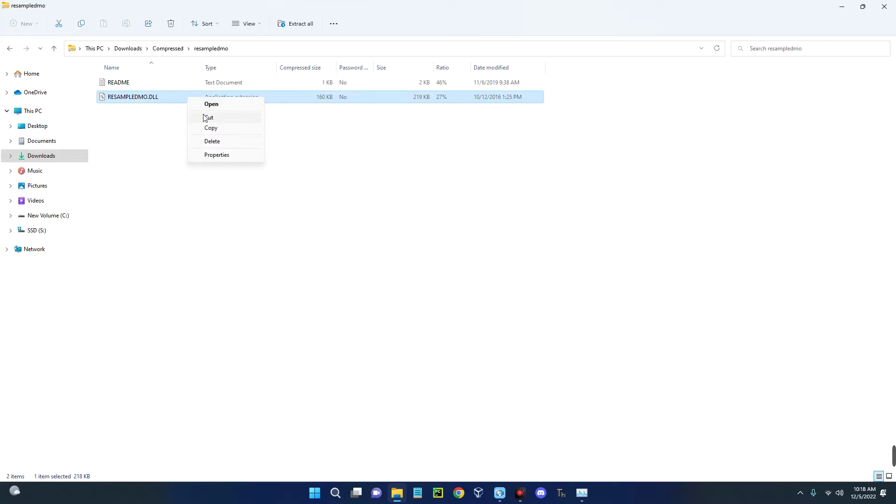
left_click(209, 127)
Step: Paste RESAMPLEDMO.DLL into the Compressed folder and copy the extracted file
left_click(171, 48)
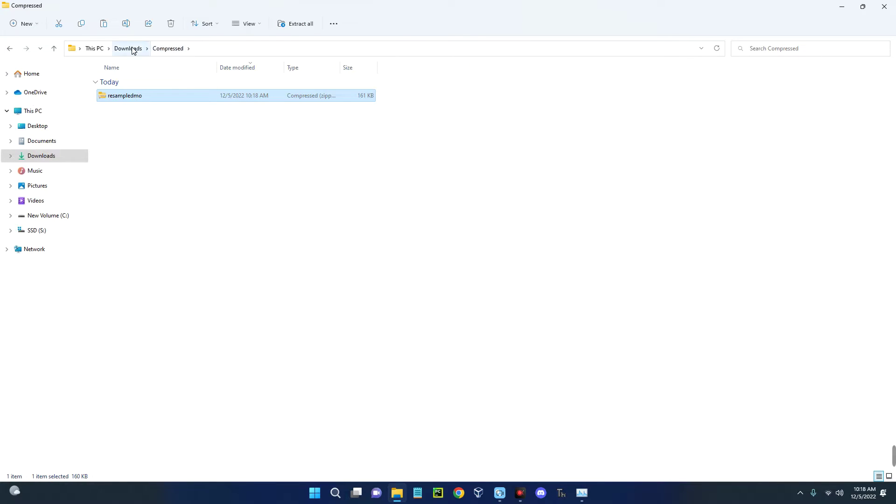
right_click(148, 115)
left_click(161, 126)
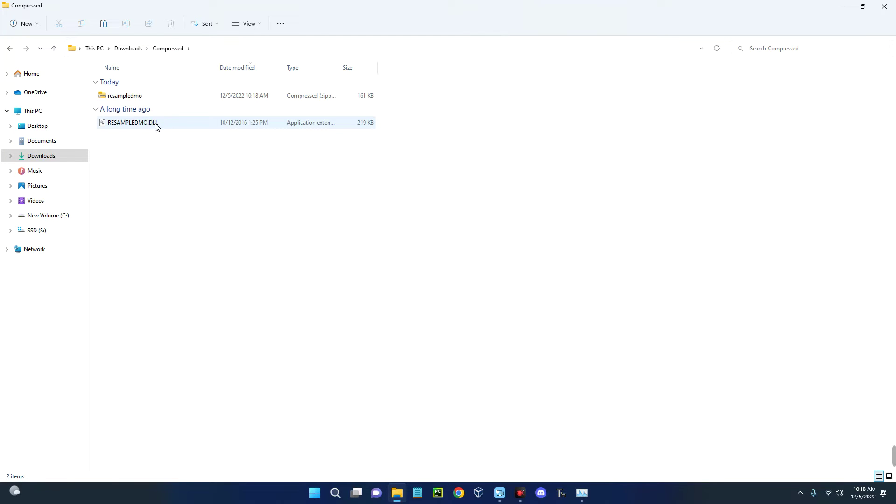
left_click(156, 123)
right_click(144, 123)
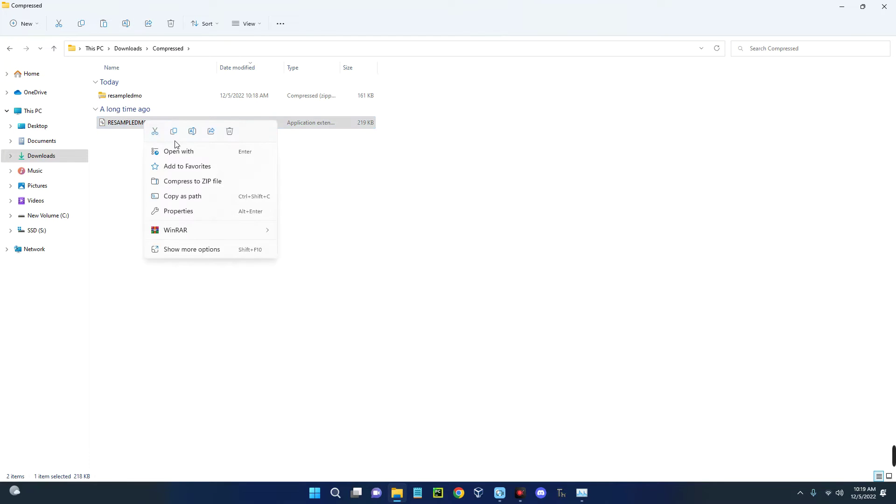
left_click(174, 132)
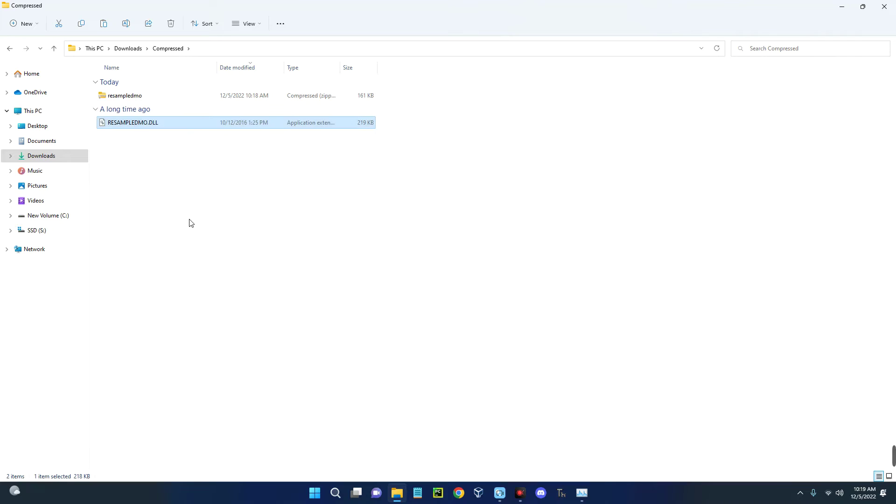
left_click(50, 110)
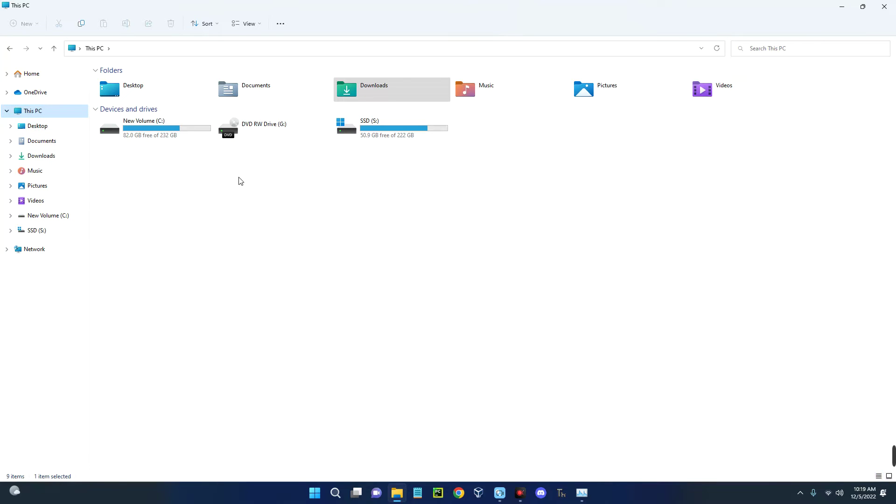
Step: Navigate File Explorer to S:\Windows\System32
left_click(382, 128)
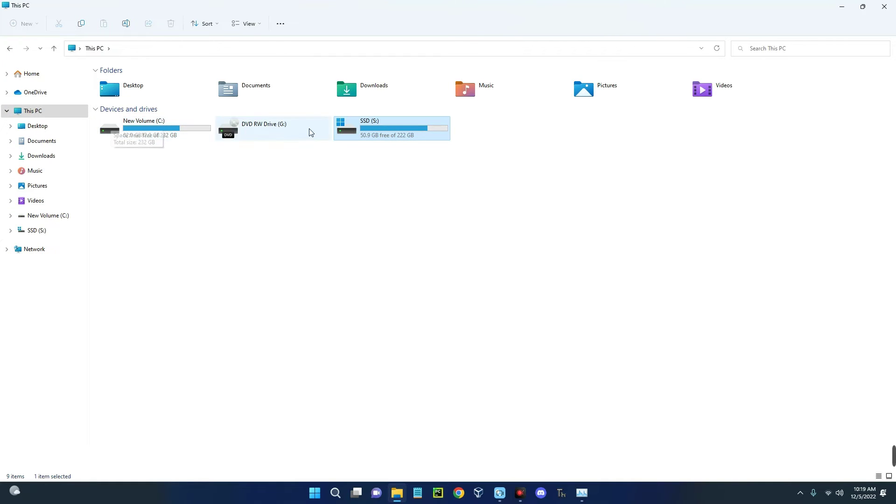
double_click(353, 124)
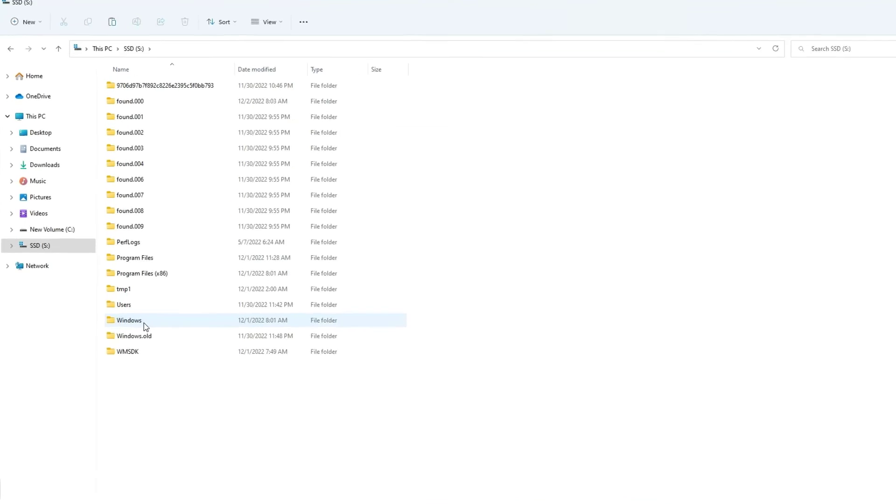
left_click(139, 301)
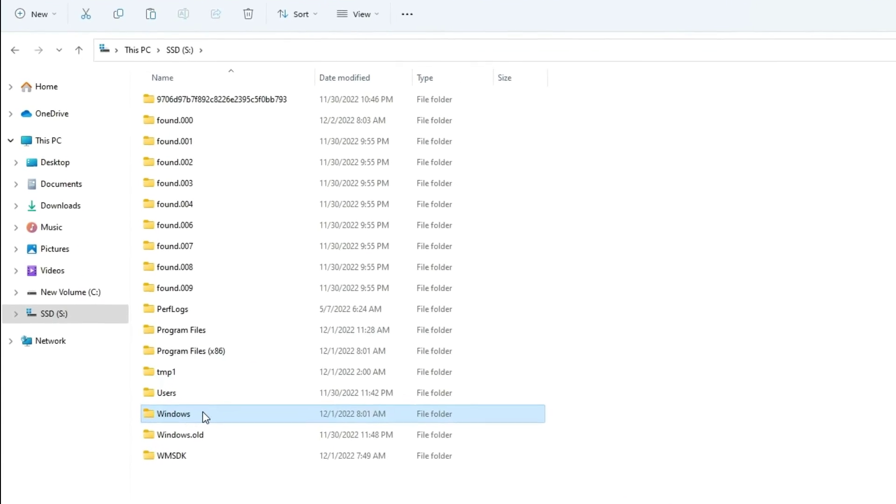
double_click(203, 416)
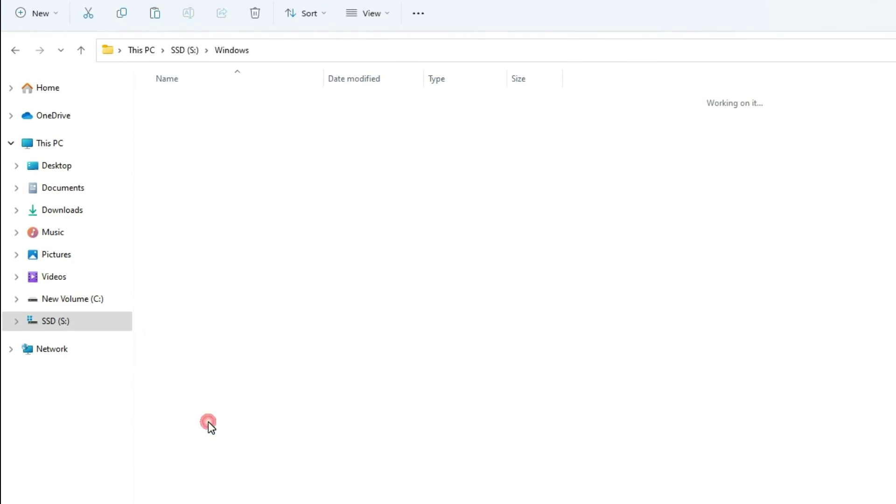
scroll(263, 330, "down", 10)
scroll(262, 325, "down", 9)
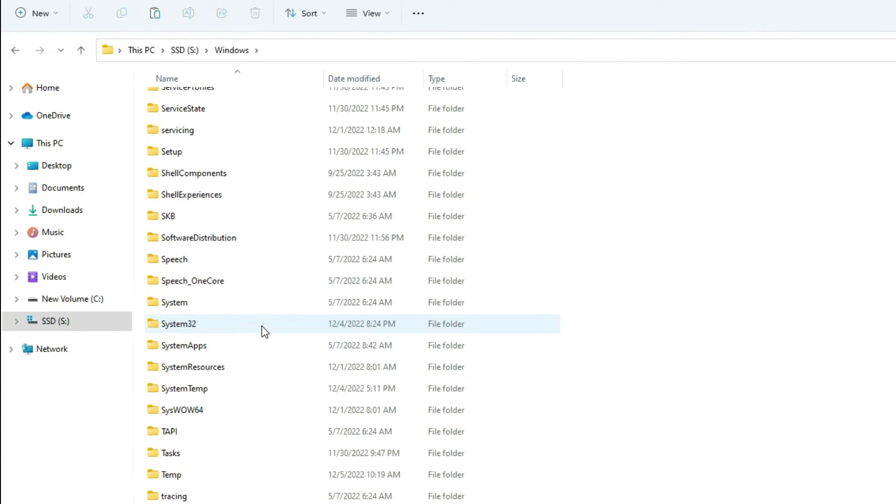
double_click(201, 325)
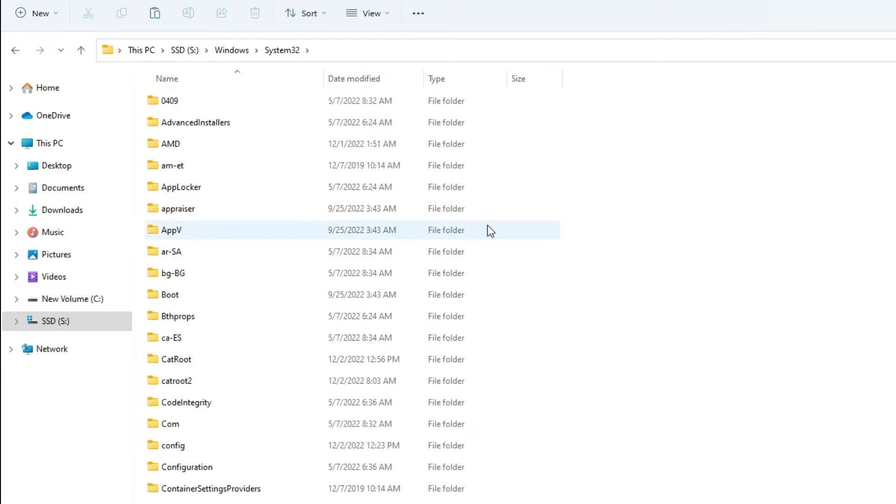
Step: Paste RESAMPLEDMO.DLL into System32 and select it to confirm it's there
right_click(620, 116)
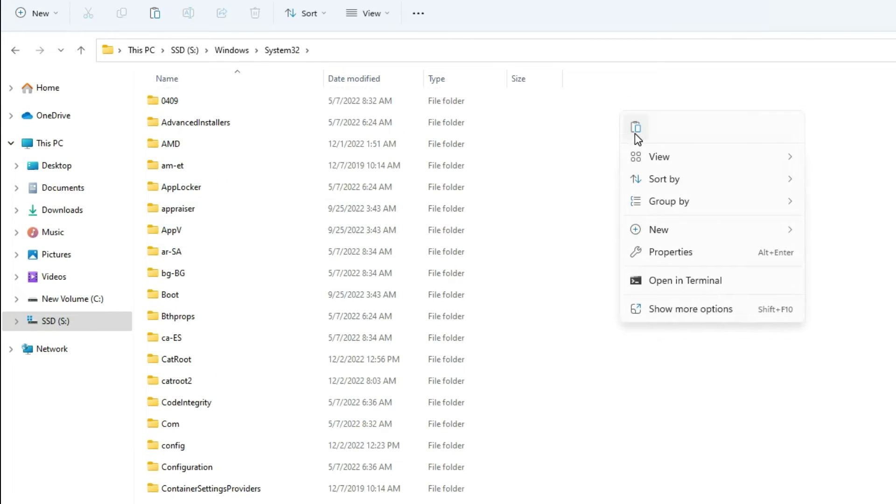
key("Escape")
scroll(218, 420, "down", 2)
scroll(219, 420, "down", 1)
left_click(211, 475)
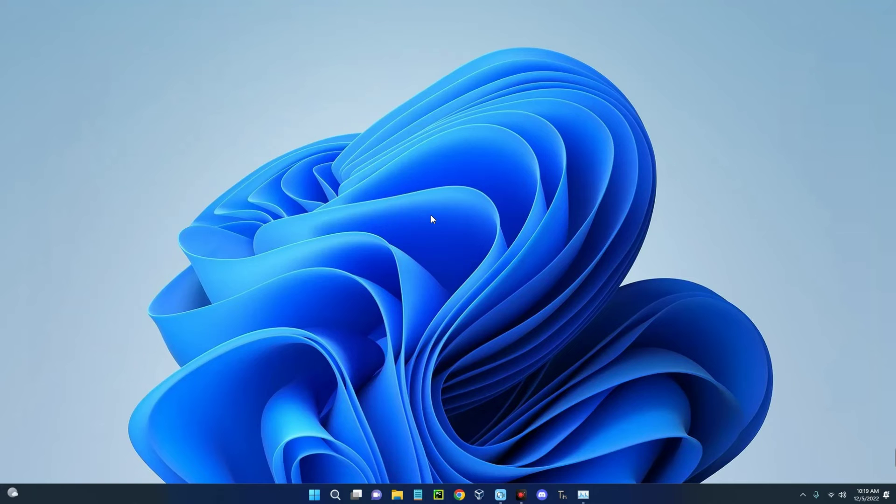
Step: Bring up Movavi Video Editor Plus, restore its window, and close it with Don't Save
left_click(500, 494)
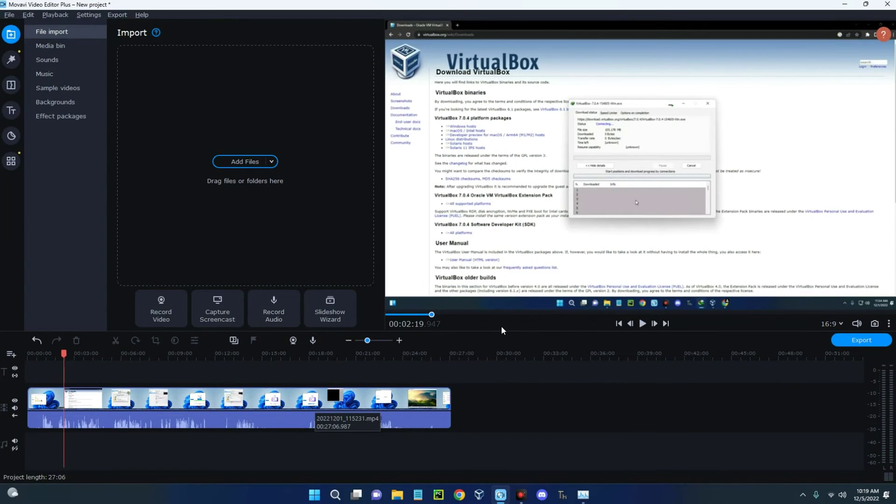
left_click(870, 6)
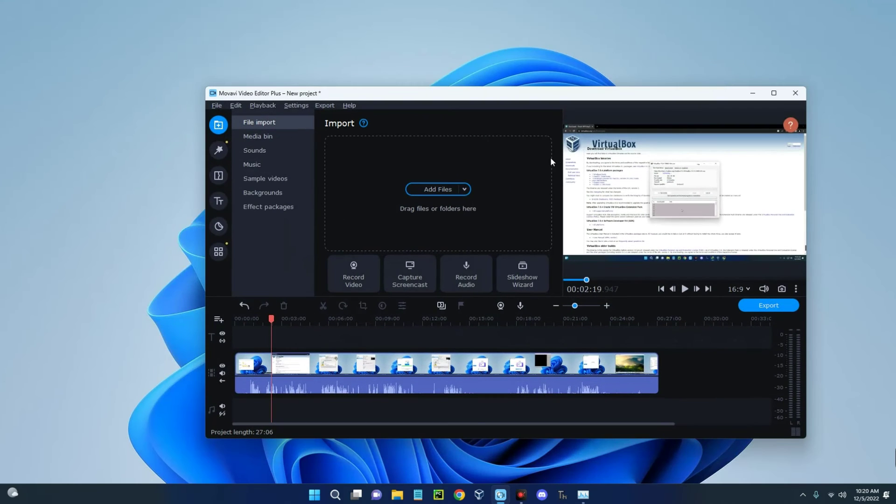
left_click(796, 95)
left_click(512, 287)
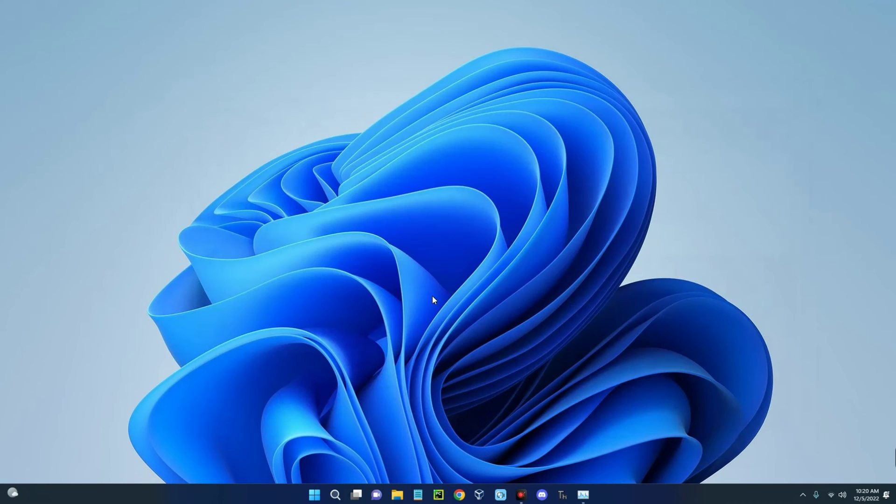
right_click(420, 121)
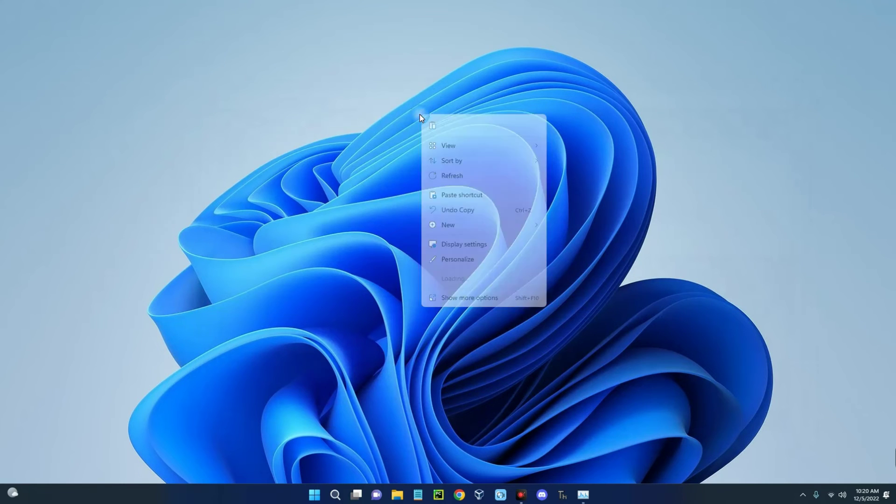
left_click(449, 176)
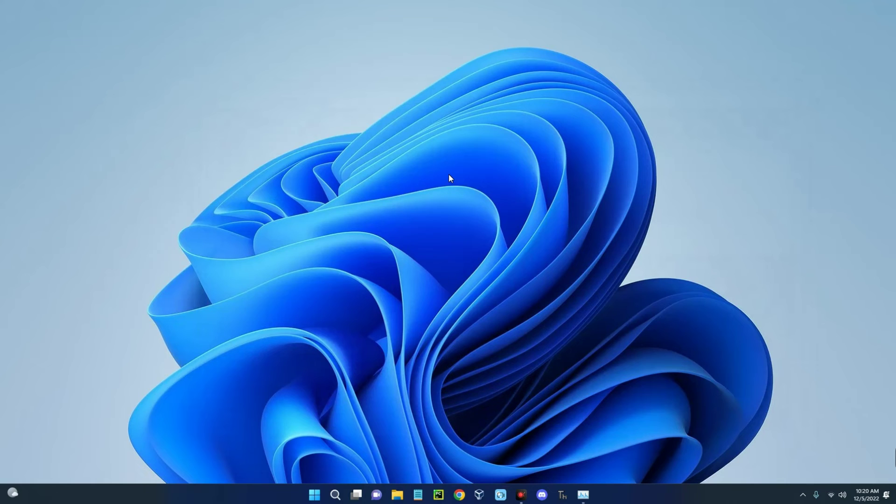